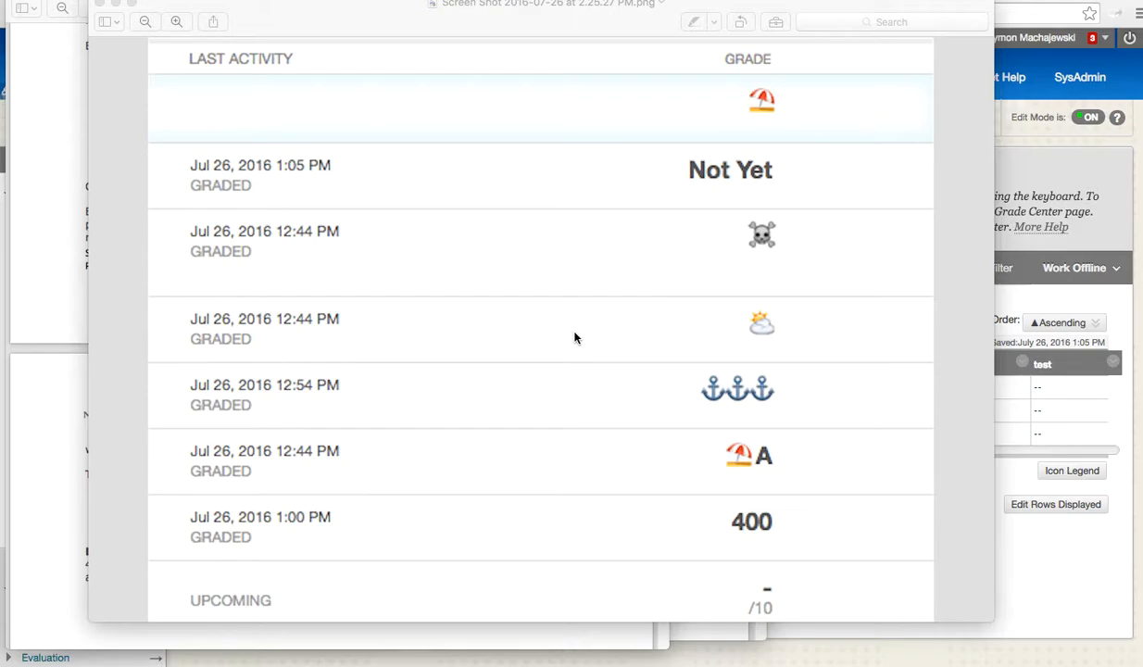
Switch to the Blackboard Grade Center and open the course's grading schemas
left_click(1082, 170)
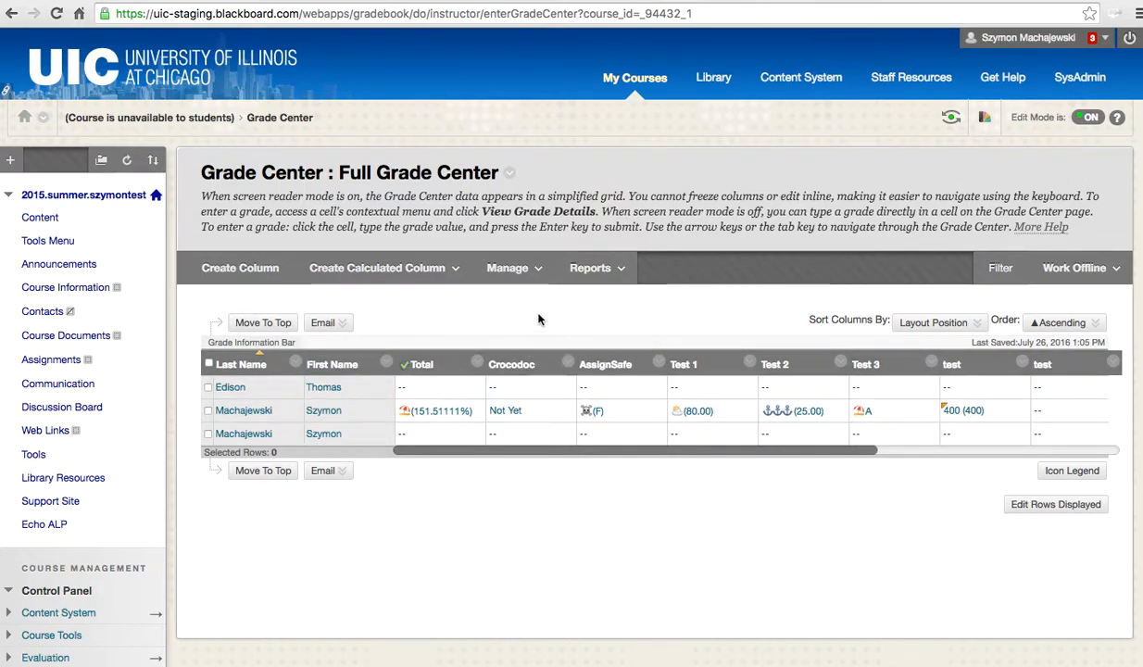
left_click(521, 278)
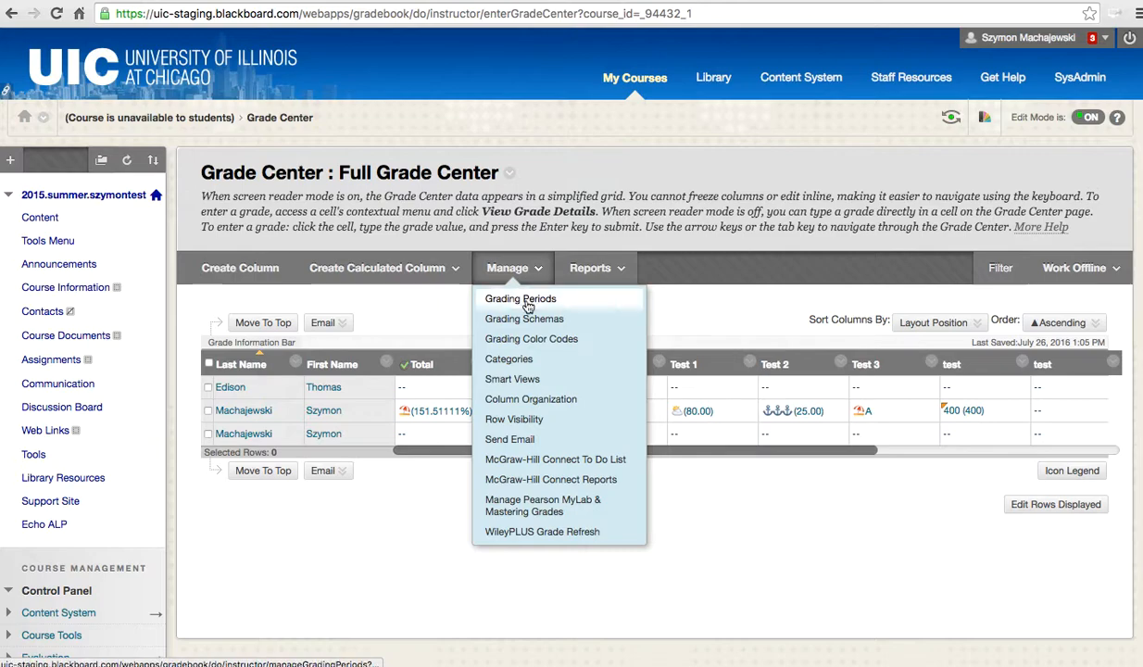
left_click(545, 321)
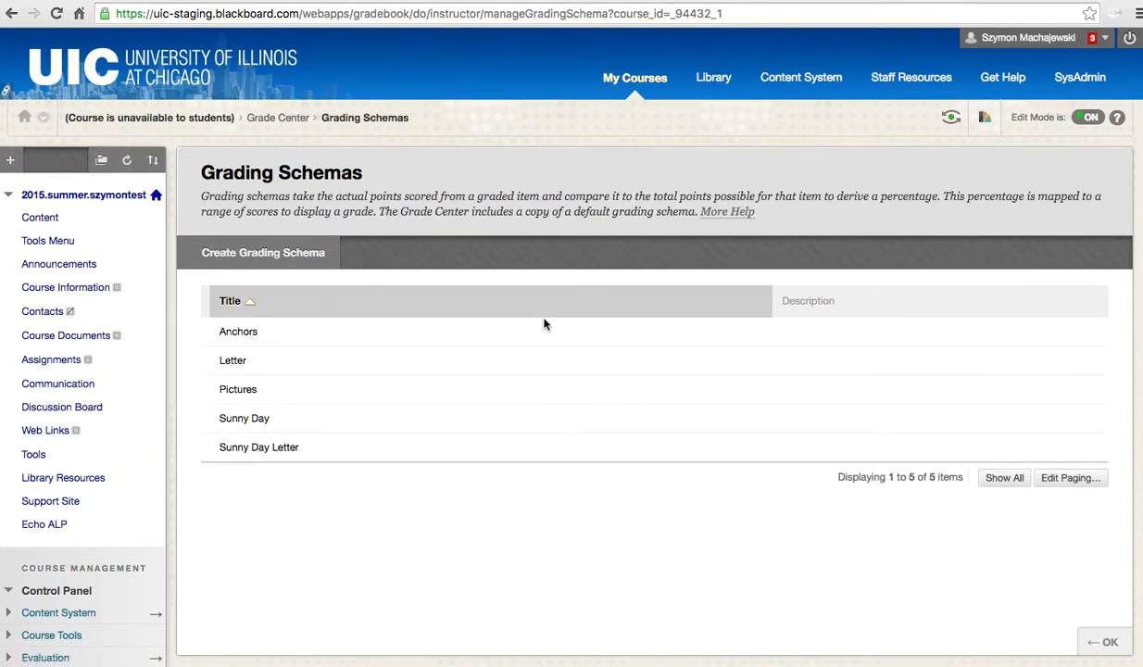
Open the Letter grading schema, examine its percentage-to-letter mapping, and leave without saving
left_click(255, 362)
left_click(268, 389)
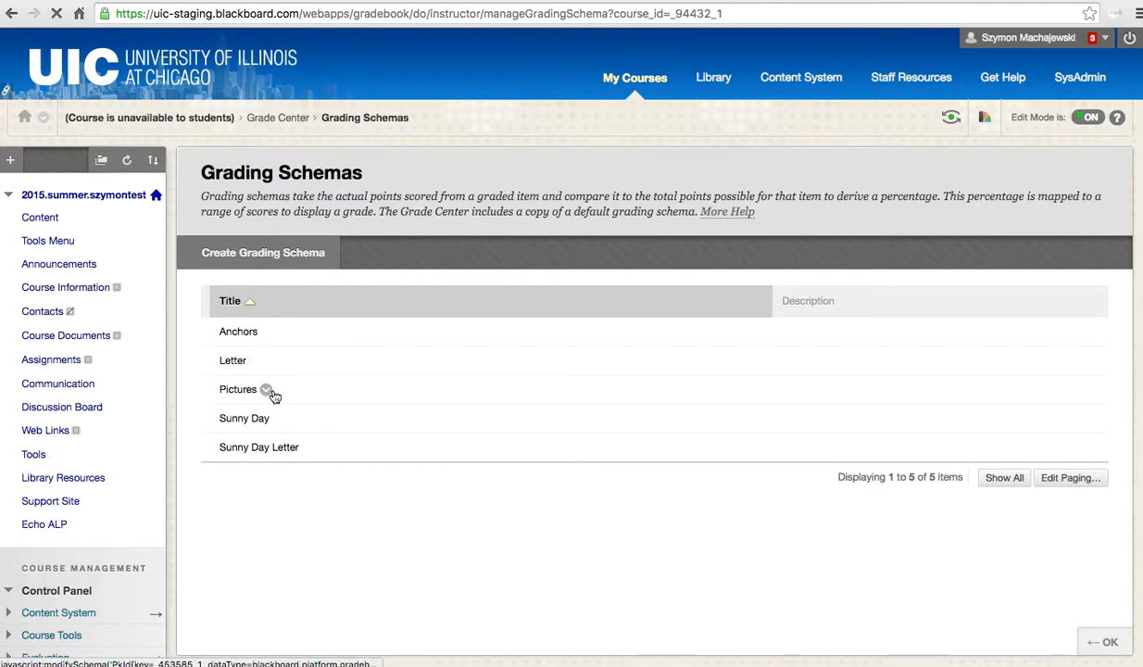
scroll(583, 199, "down", 5)
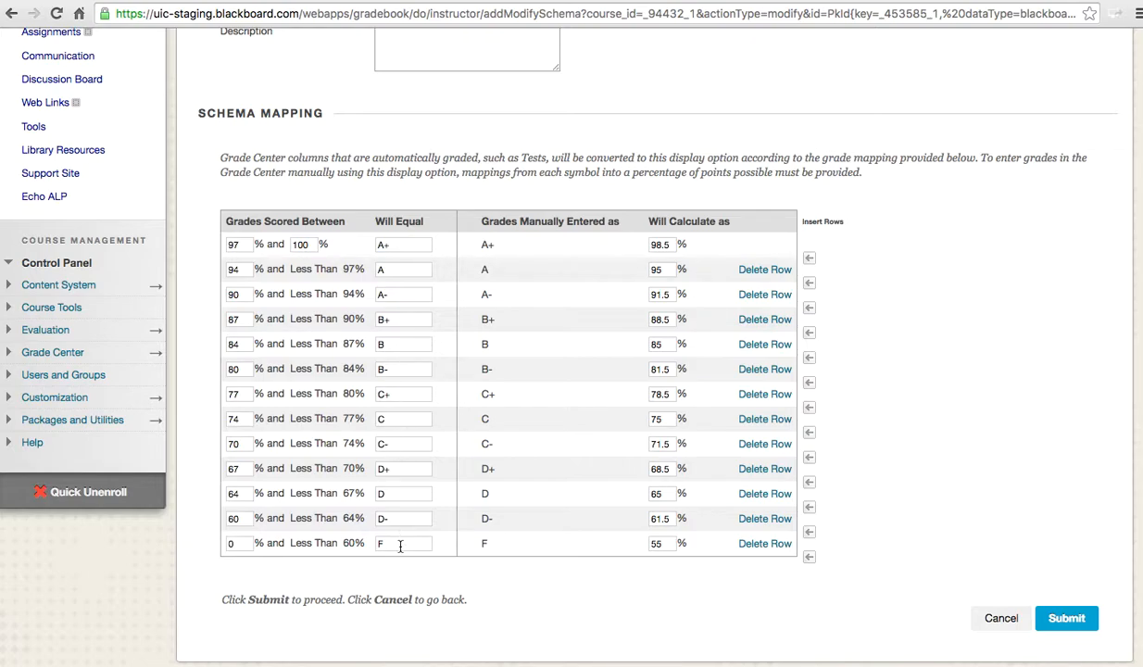
left_click(1001, 619)
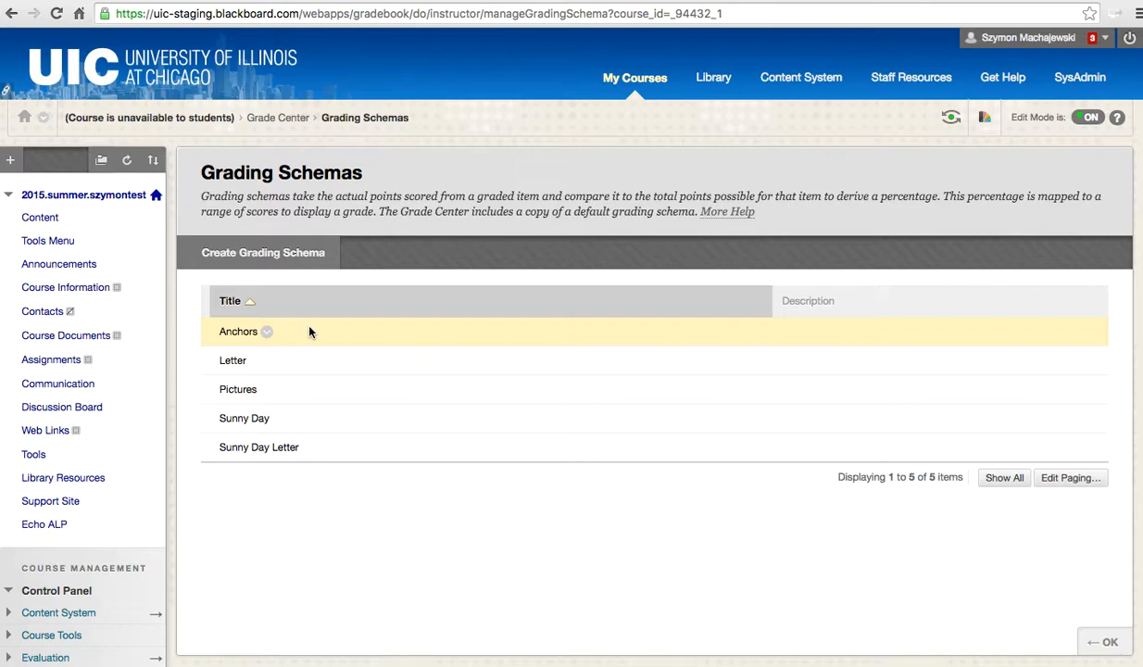
Open the Pictures grading schema and examine the HTML symbol codes for the 97–100% and 87–90% grade ranges
left_click(266, 390)
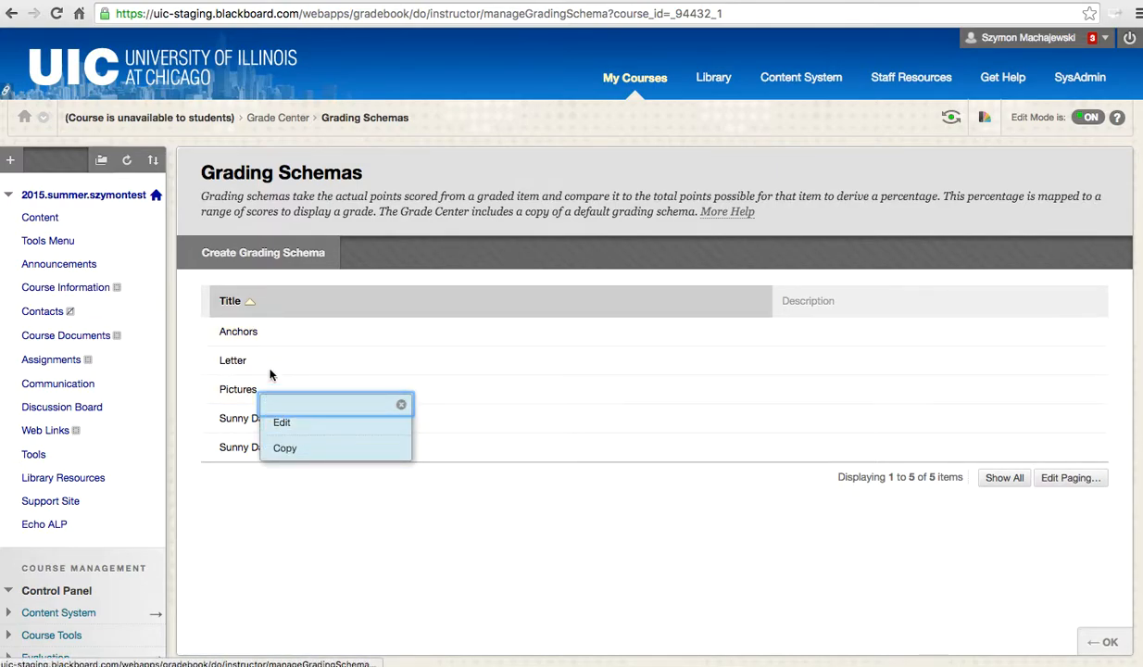
left_click(286, 421)
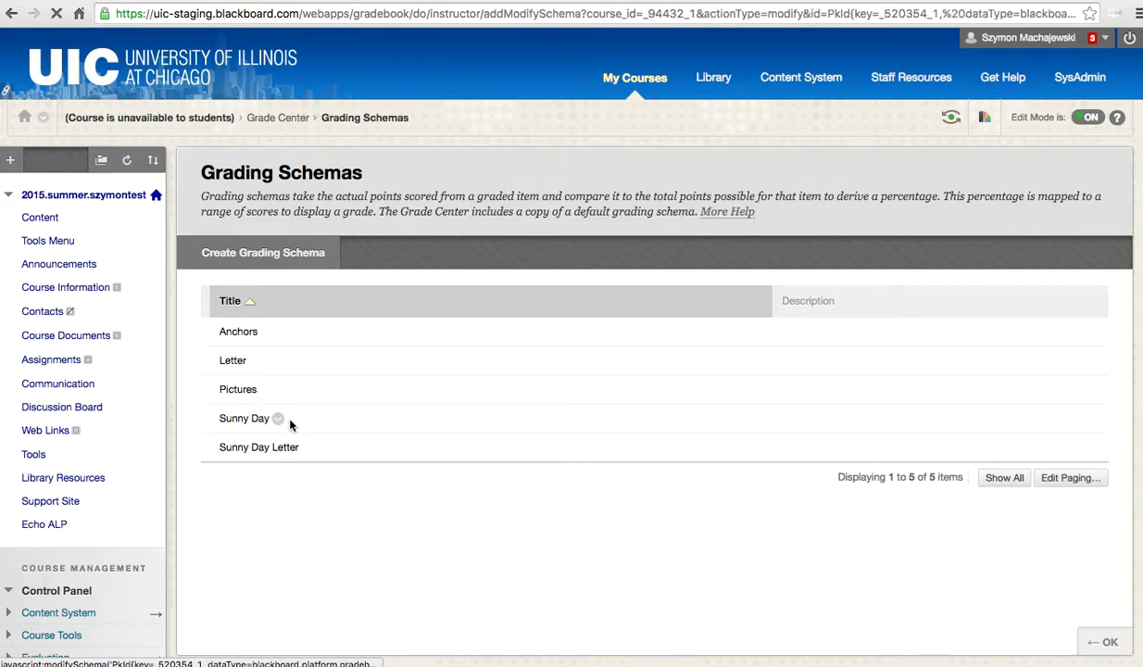
scroll(700, 260, "down", 5)
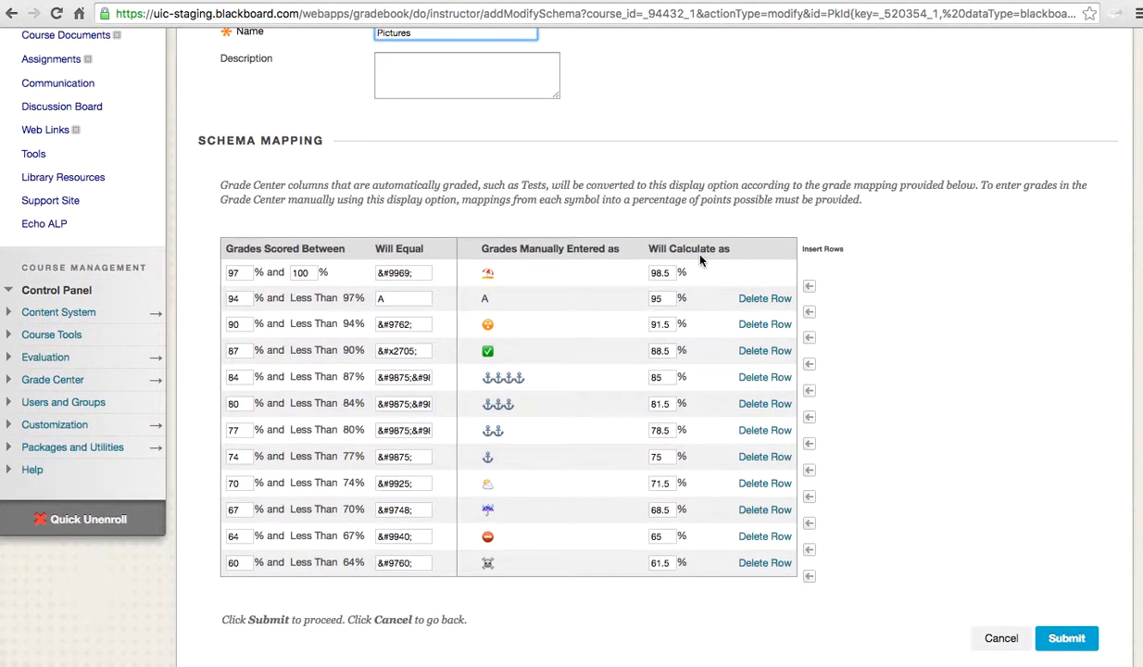
triple_click(395, 273)
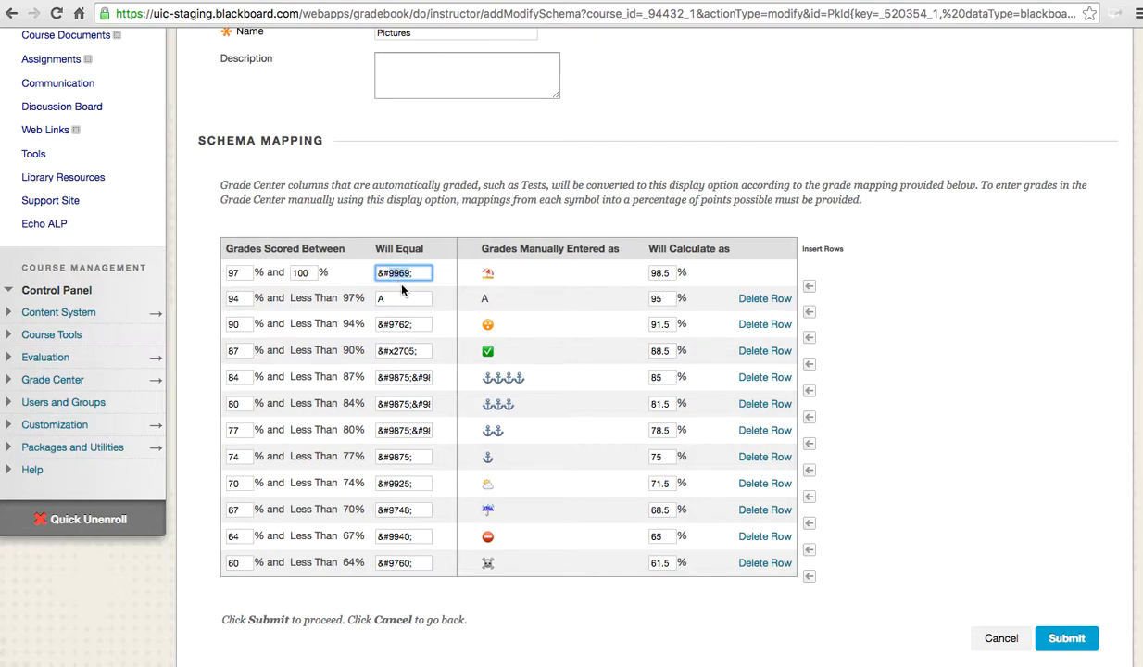
left_click(379, 273)
left_click_drag(377, 272, 408, 272)
left_click_drag(378, 350, 413, 350)
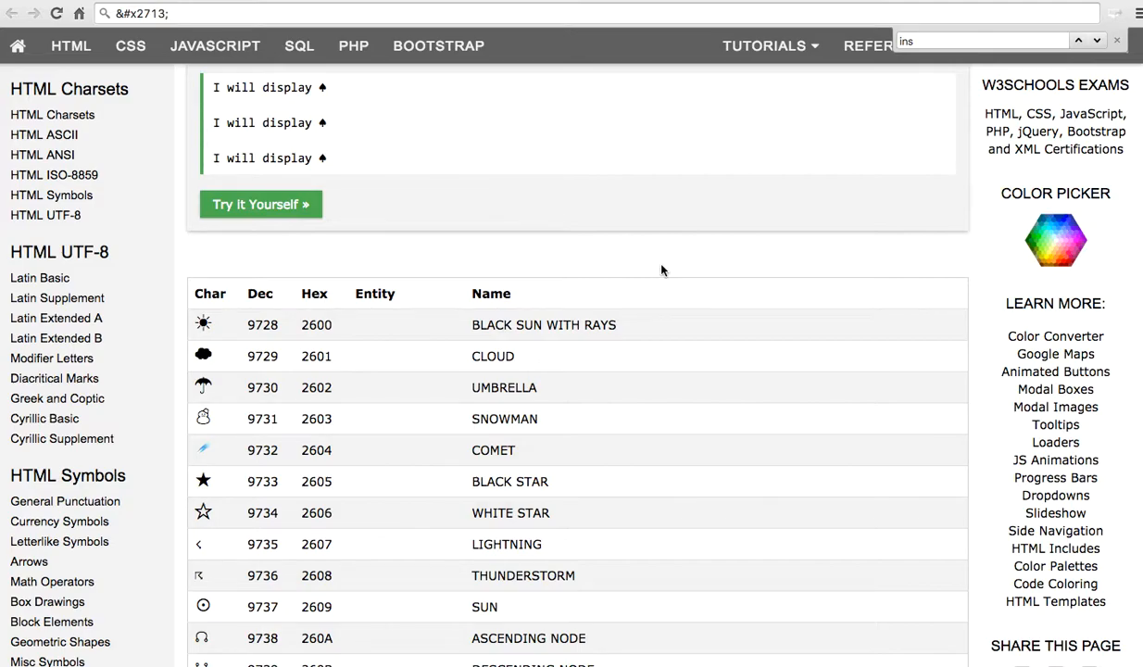
Browse the W3Schools symbol table for characters and their decimal codes, then return and close the Pictures schema without saving
scroll(661, 269, "down", 3)
scroll(661, 270, "down", 20)
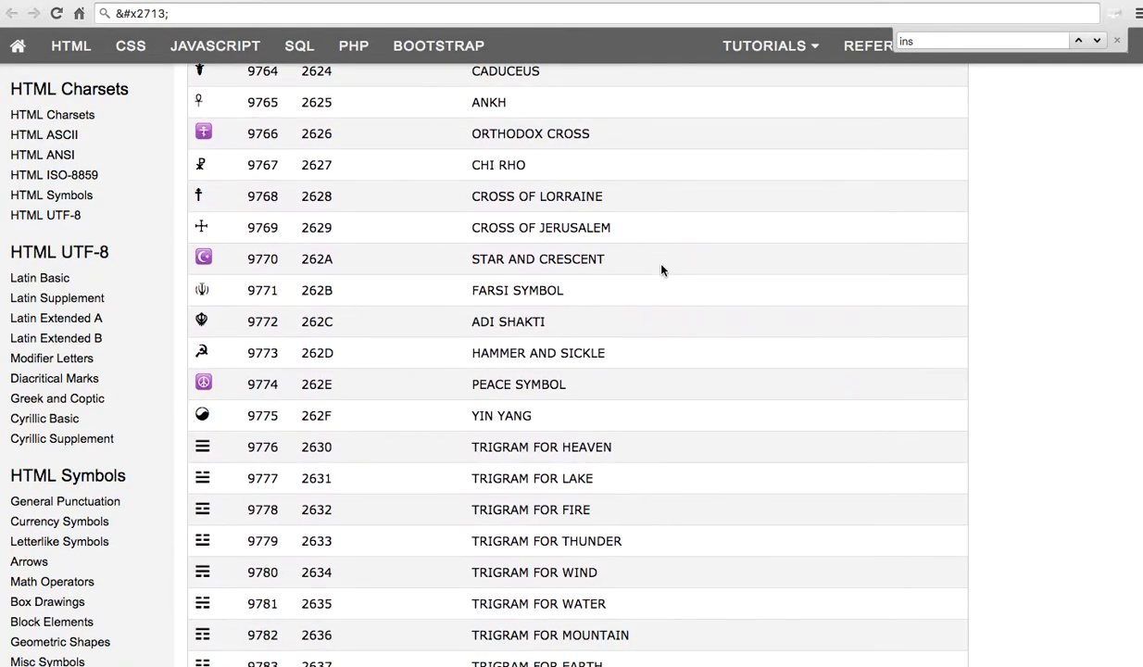
scroll(662, 269, "up", 4)
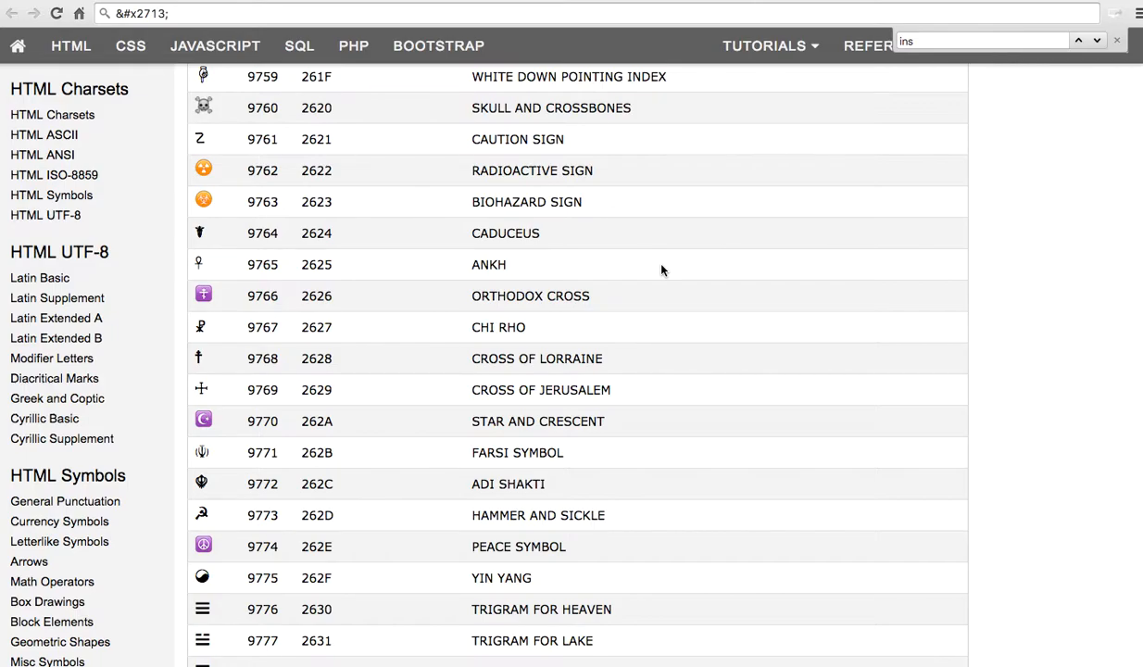
scroll(661, 269, "down", 20)
scroll(661, 269, "down", 20)
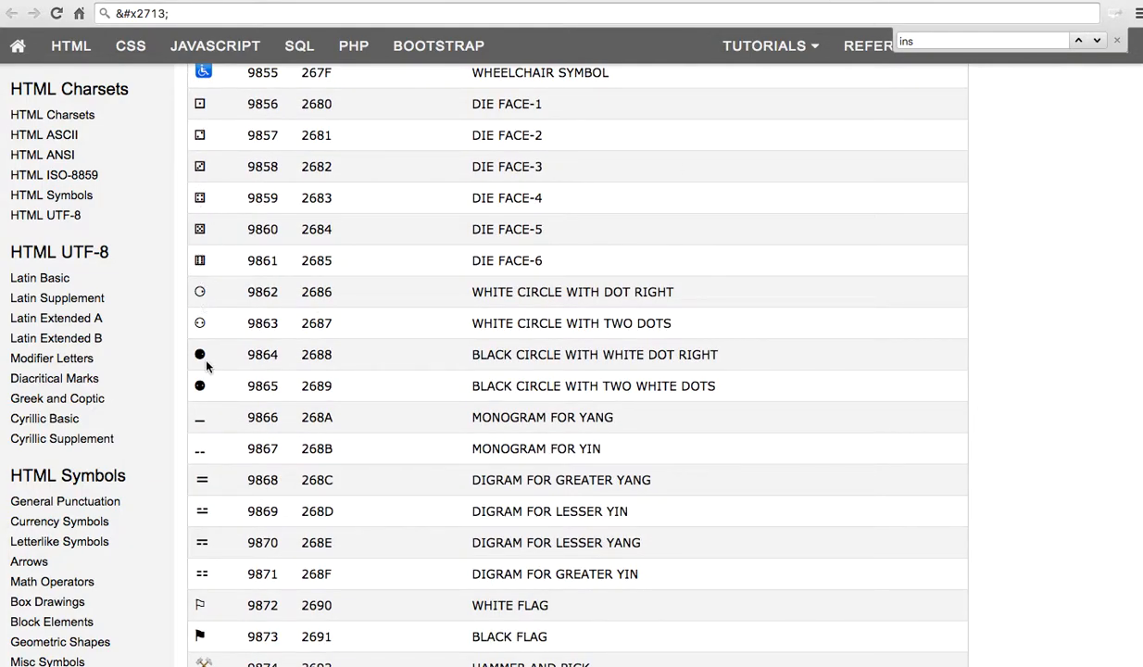
double_click(247, 283)
left_click(706, 2)
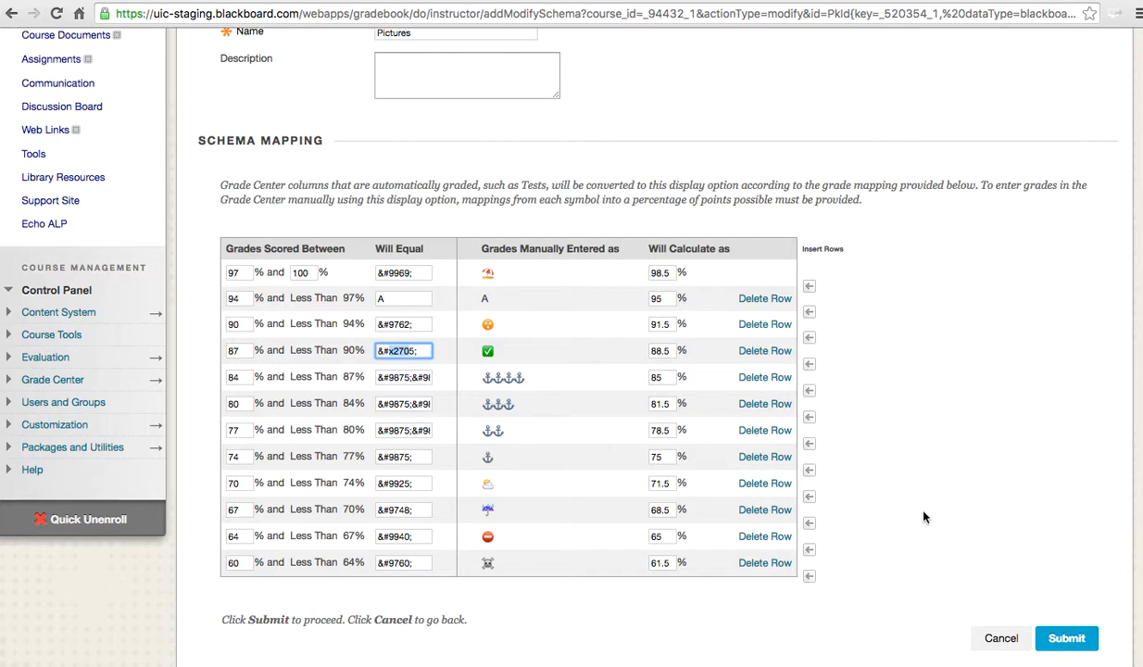
left_click(1000, 637)
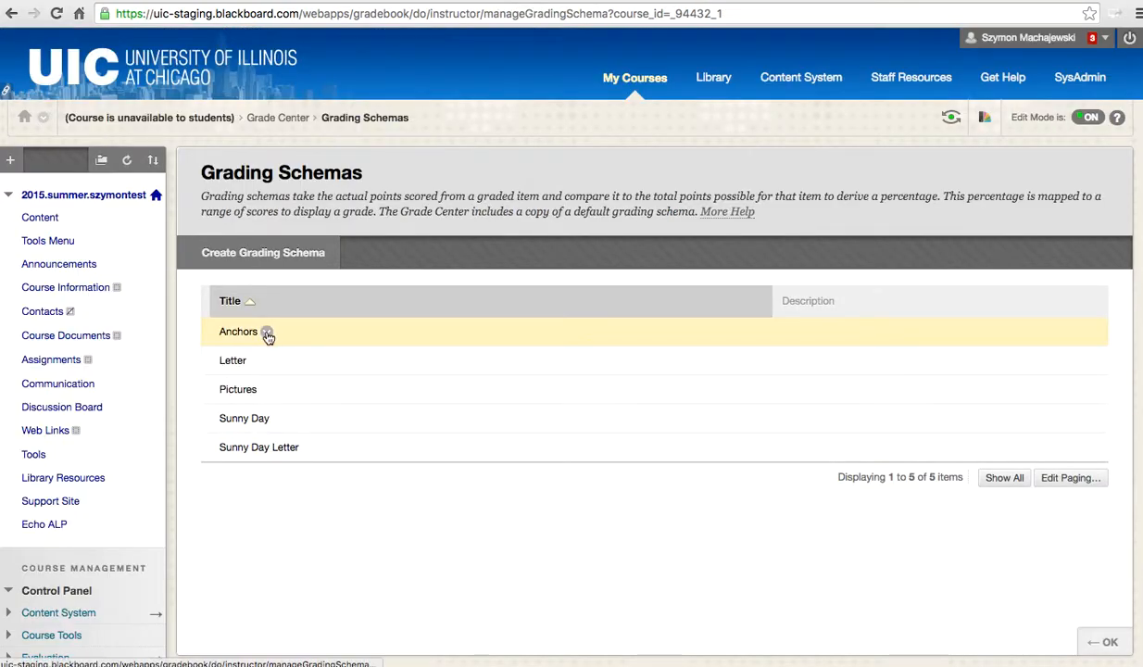
Open the Anchors grading schema, examine its anchor symbols and Not Yet mapping, and leave without saving
left_click(267, 331)
left_click(287, 365)
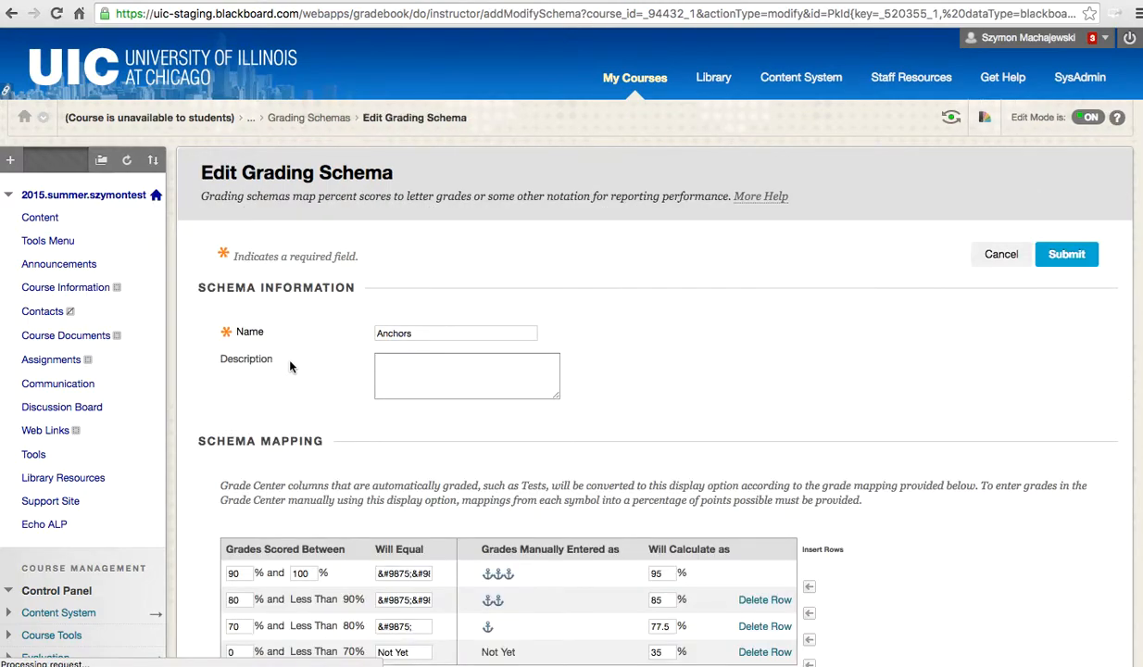
scroll(741, 299, "down", 2)
scroll(742, 298, "down", 1)
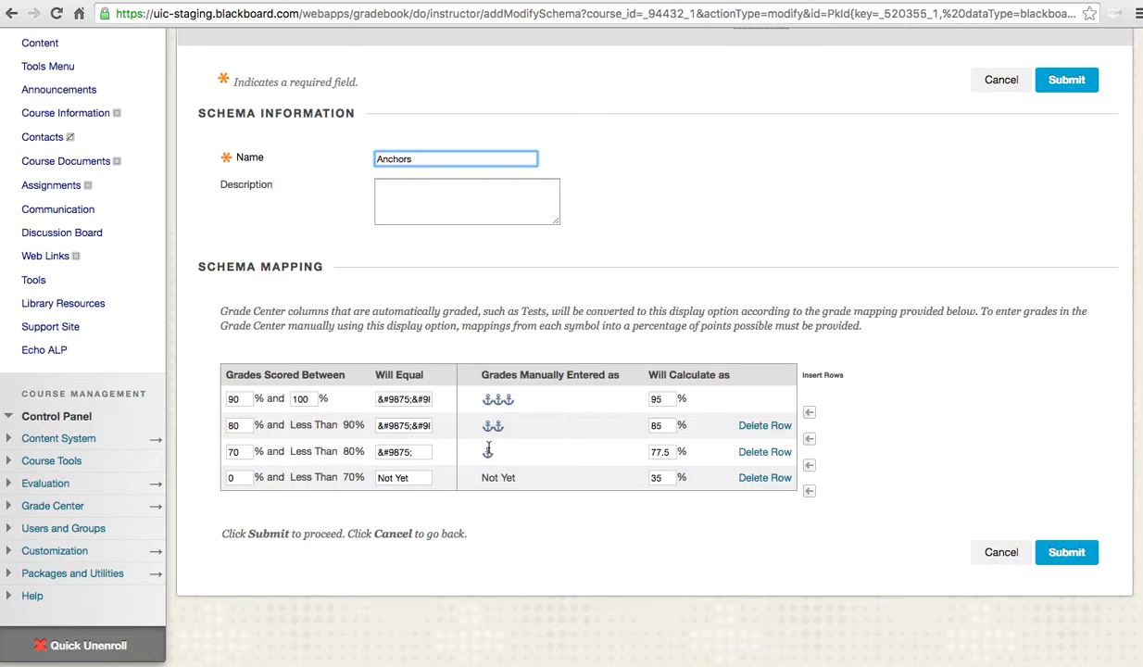
double_click(486, 478)
left_click(496, 517)
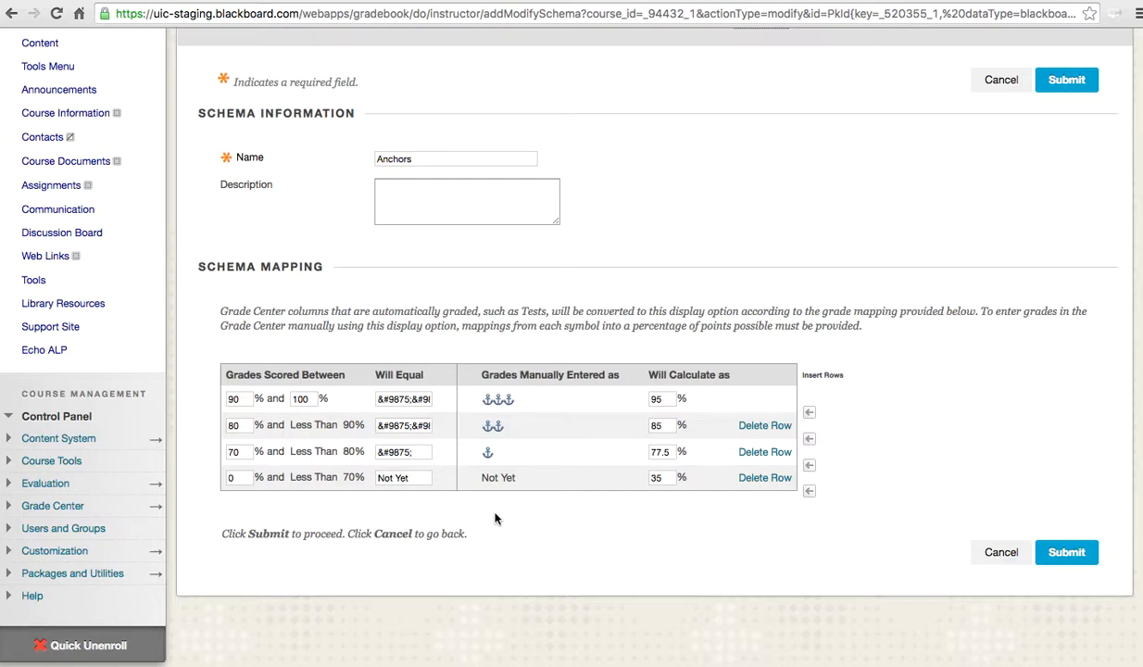
left_click(1002, 80)
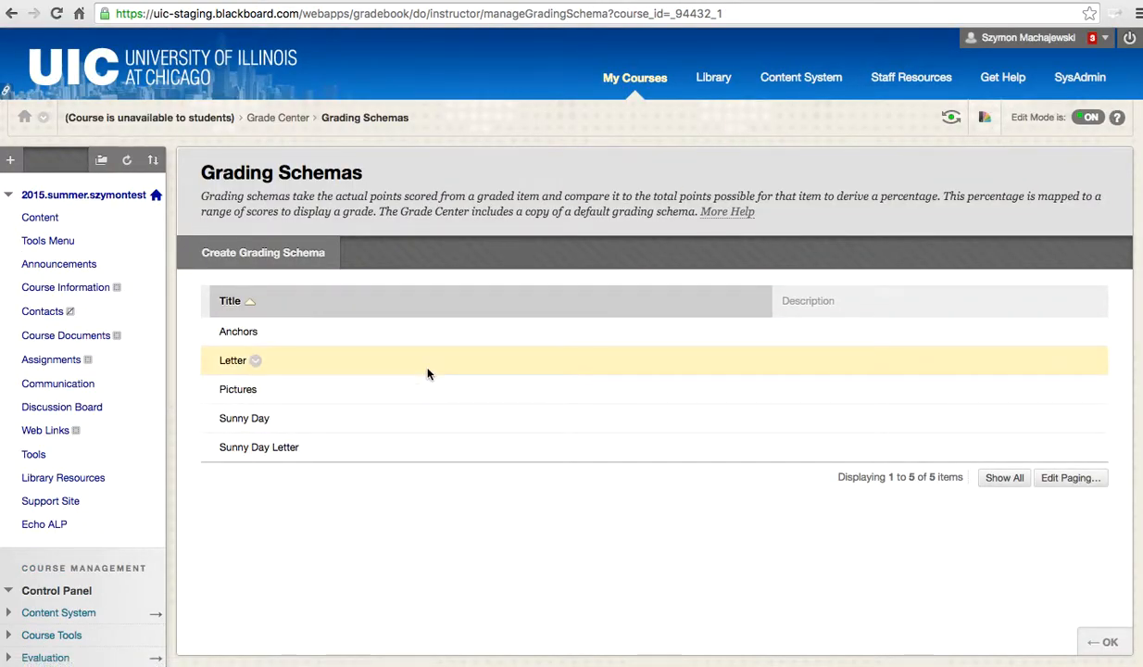
Open the Sunny Day grading schema, examine its symbol mapping, and leave without saving
left_click(281, 418)
left_click(293, 451)
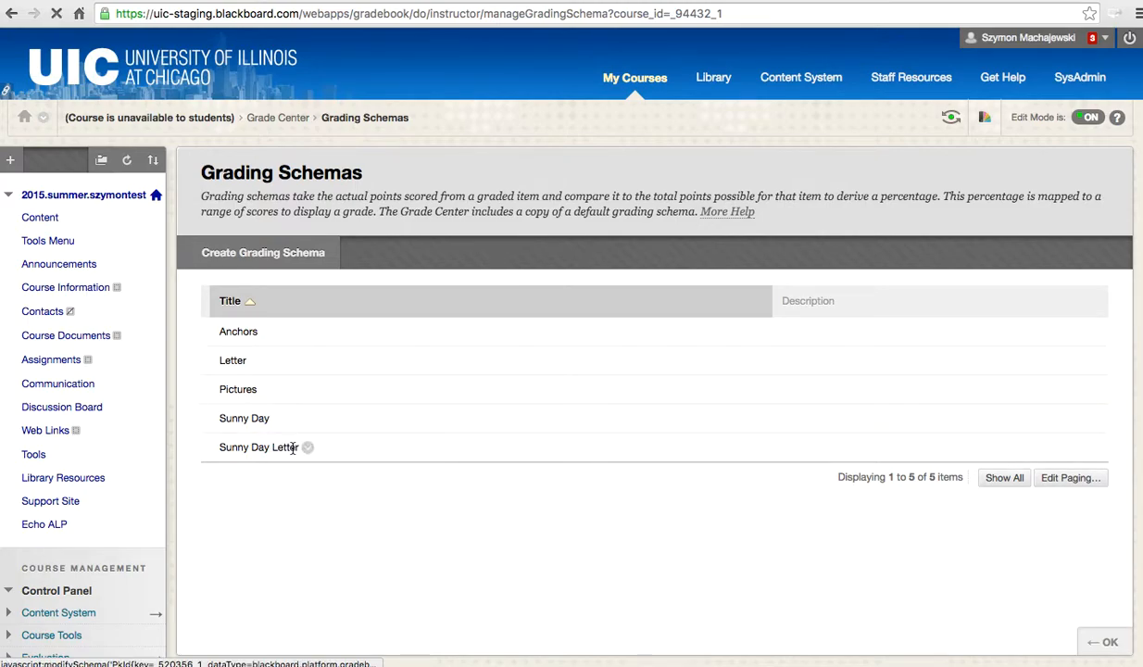
scroll(549, 185, "down", 3)
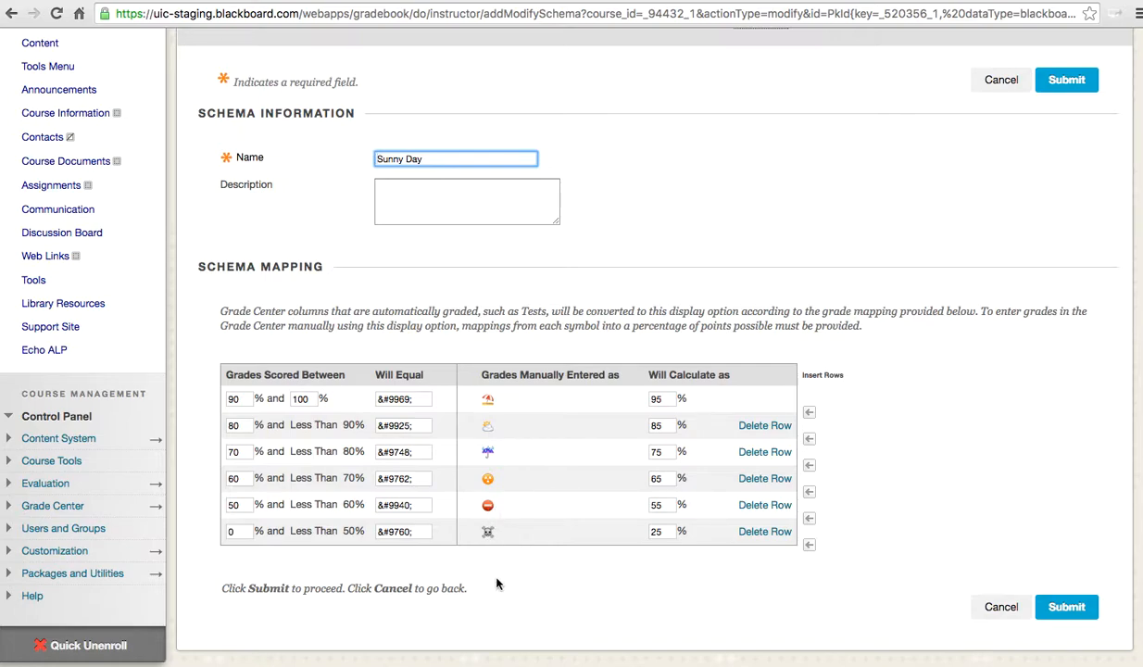
left_click(1000, 81)
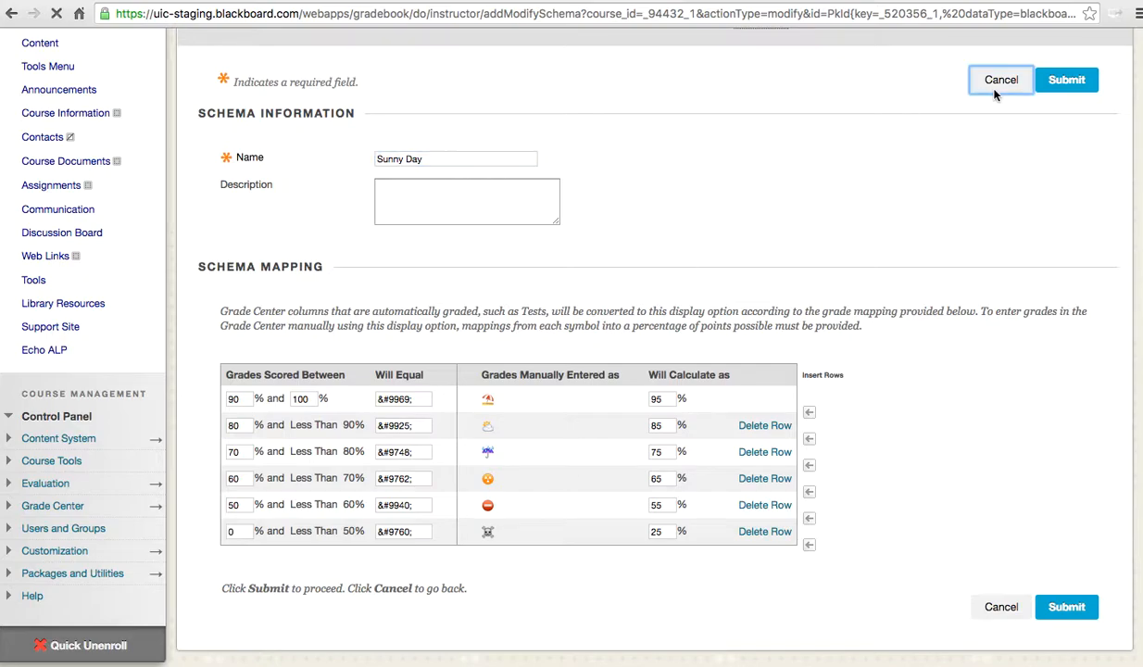
Open the Sunny Day Letter grading schema and examine how symbol codes are combined with letters
left_click(307, 448)
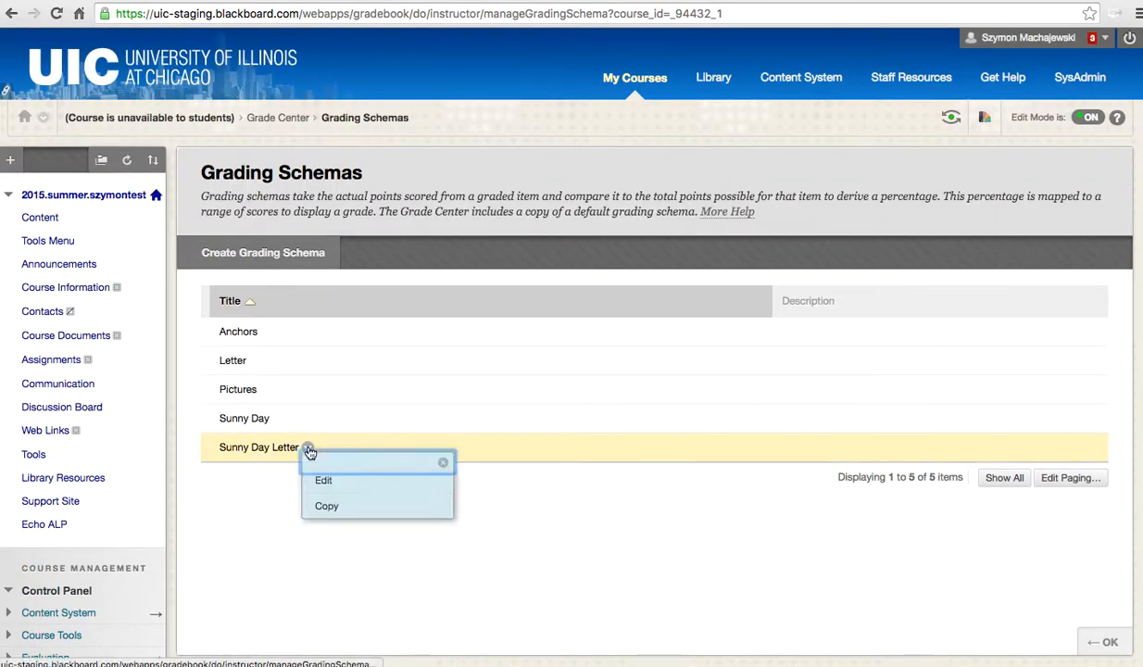
left_click(320, 480)
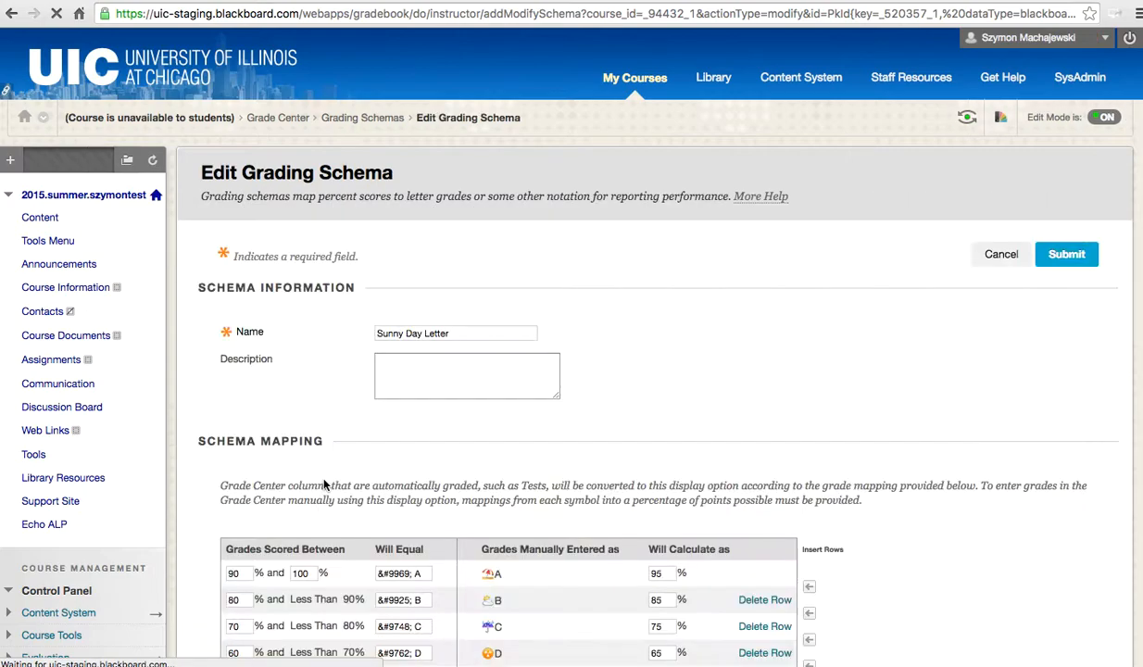
scroll(722, 274, "down", 4)
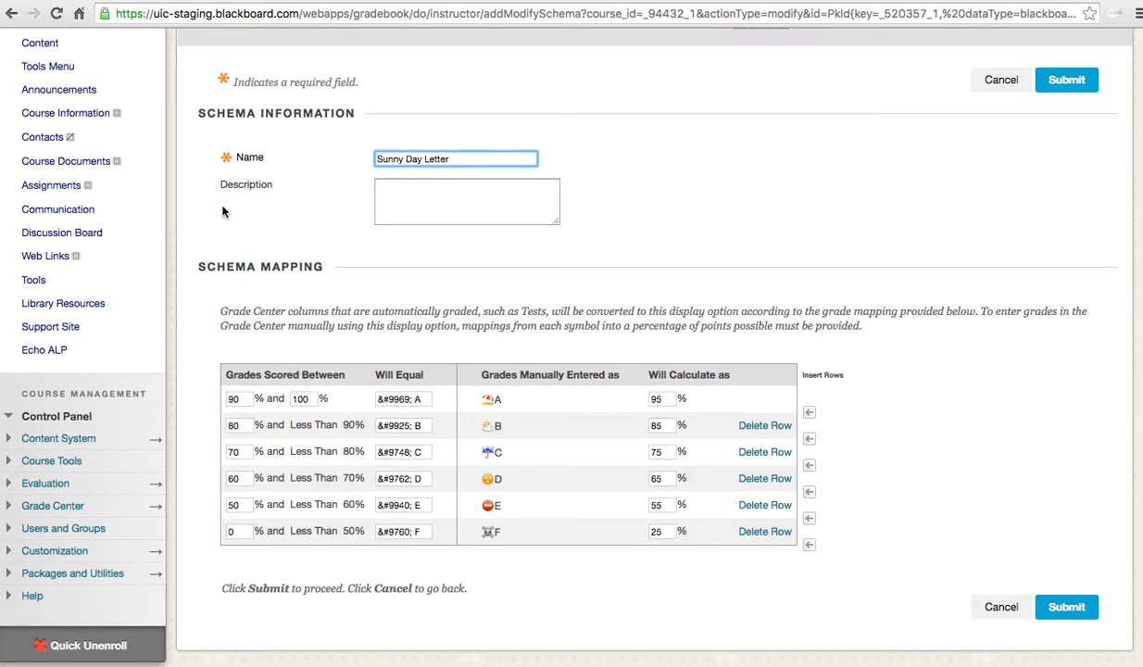
Return to the Full Grade Center, review the Total column's primary display setting, and leave without saving
left_click(158, 509)
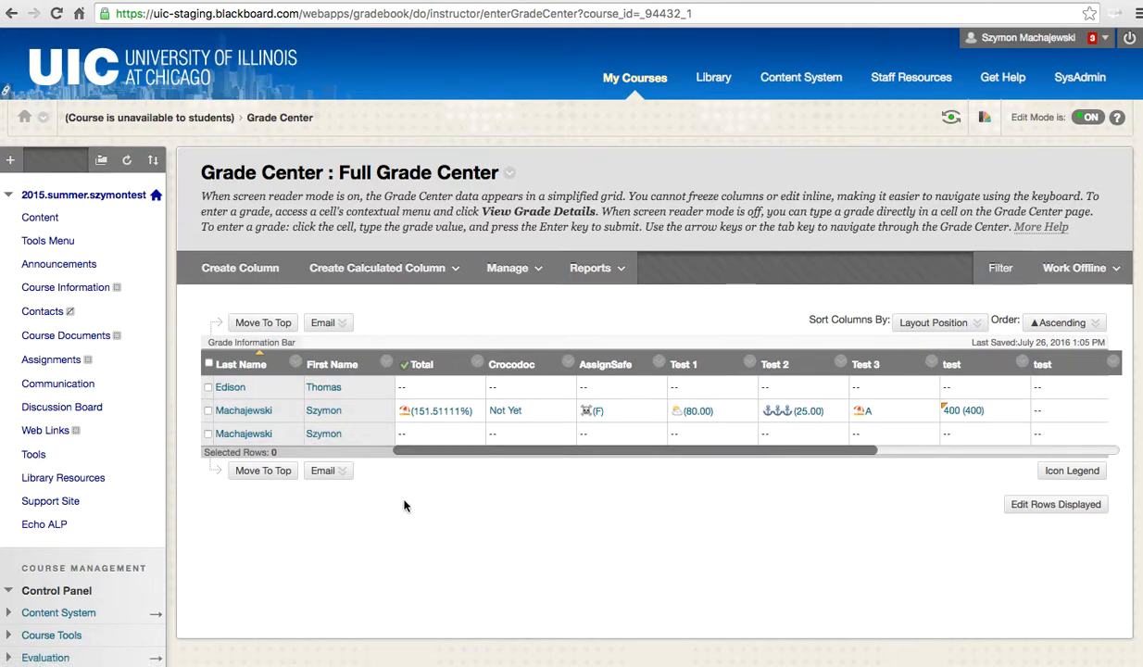
left_click(477, 361)
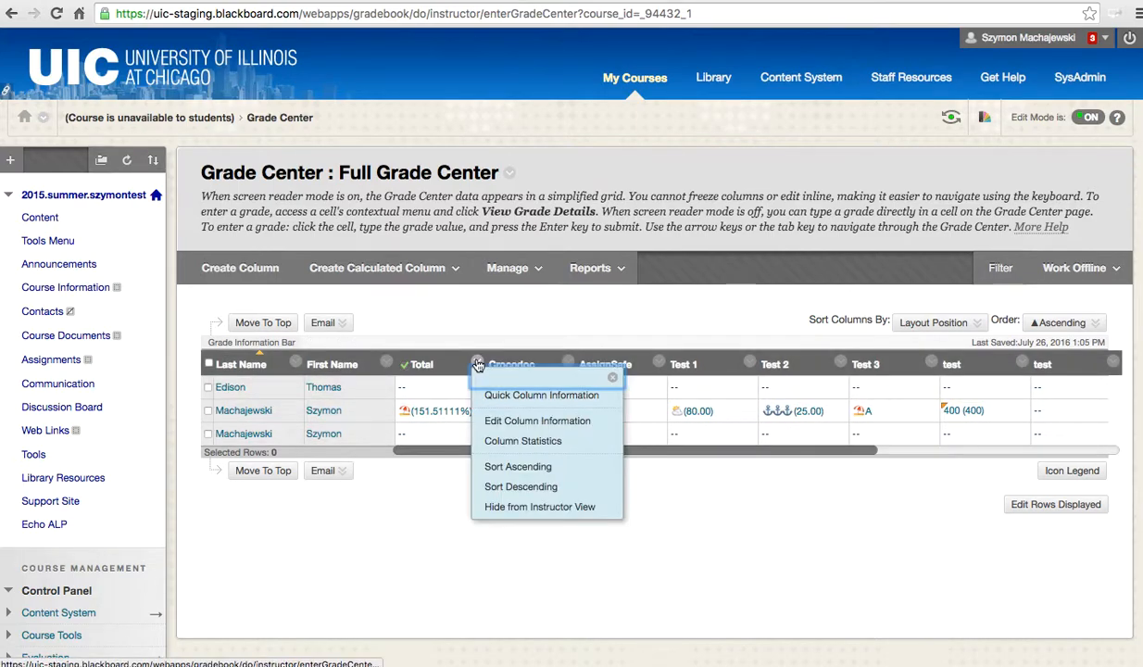
left_click(498, 422)
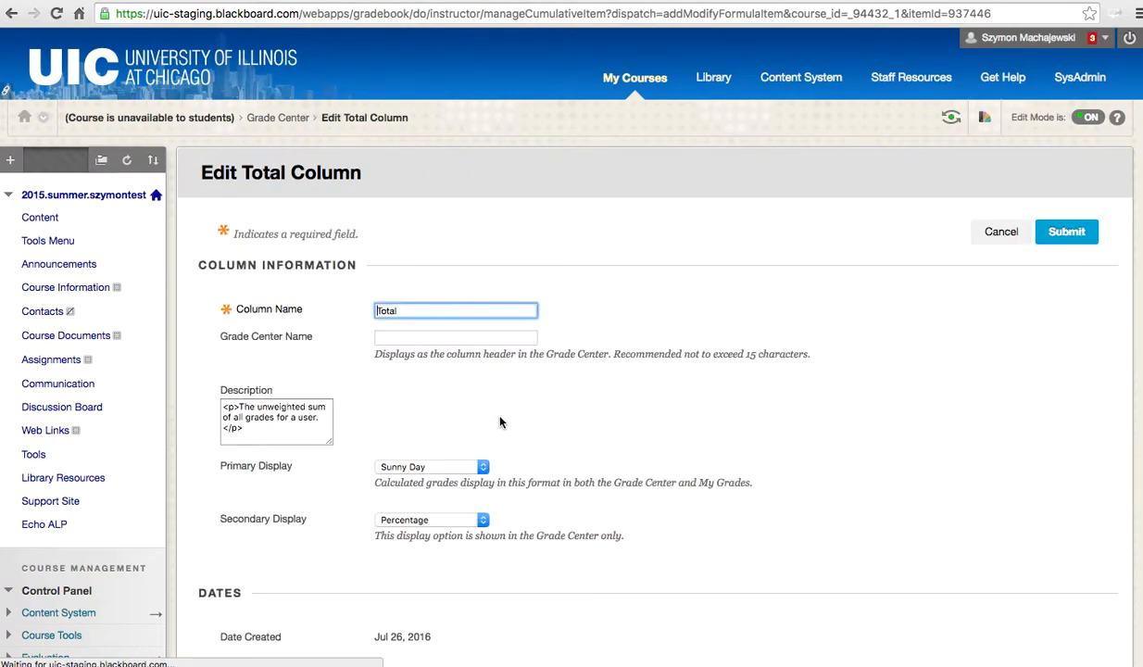
scroll(499, 423, "down", 3)
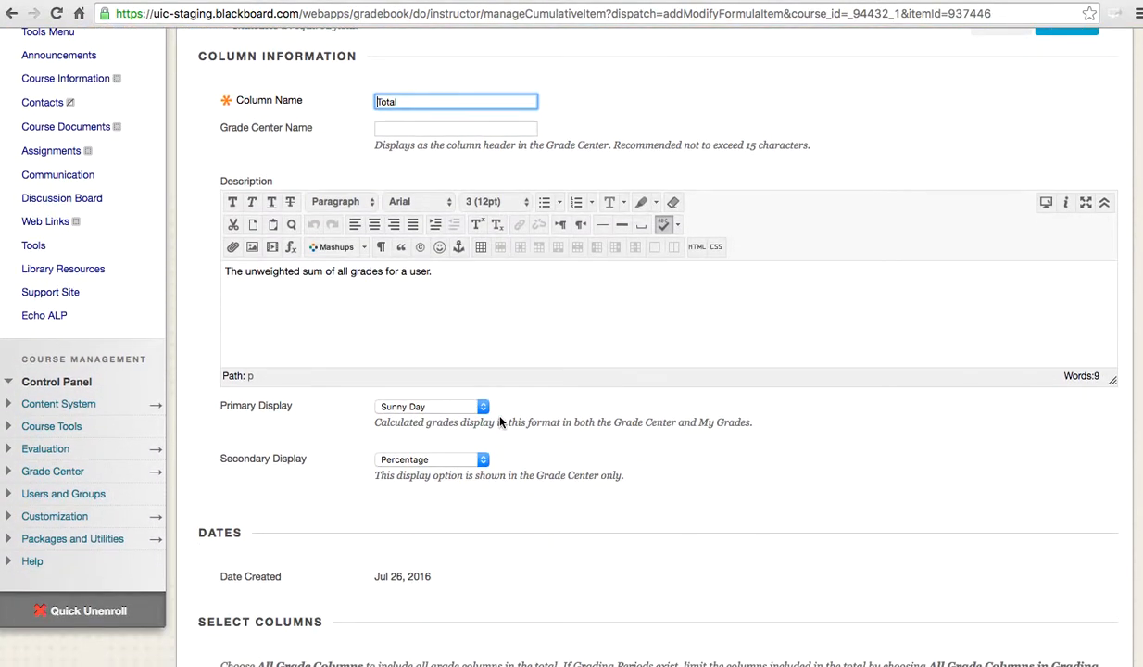
left_click(475, 407)
left_click(475, 407)
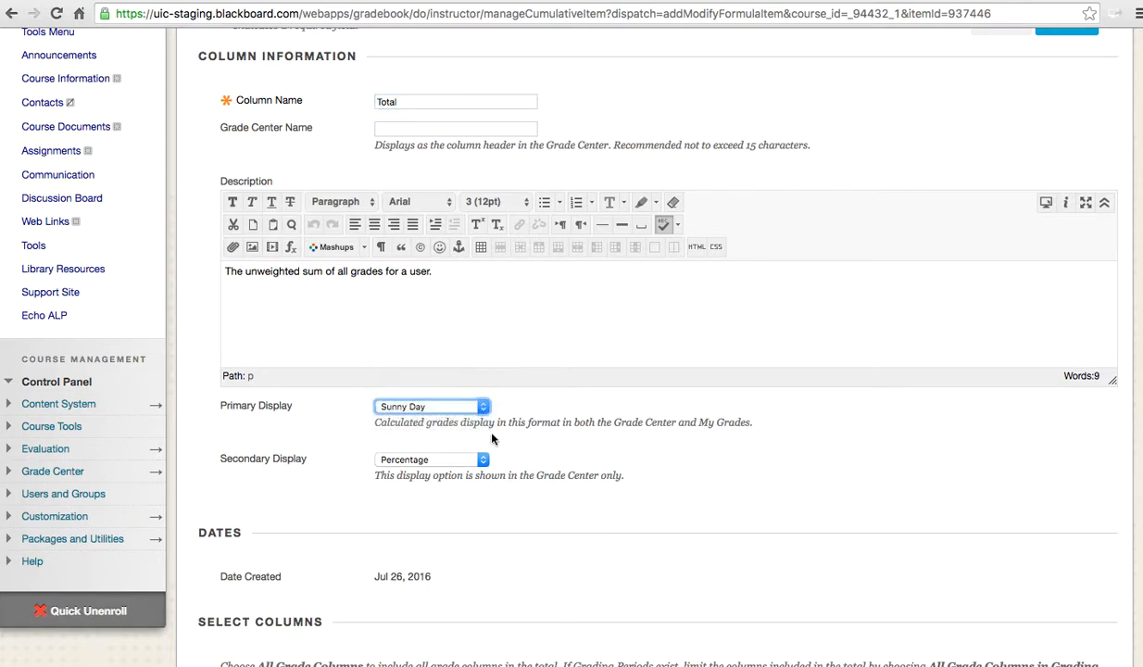
scroll(768, 477, "up", 1)
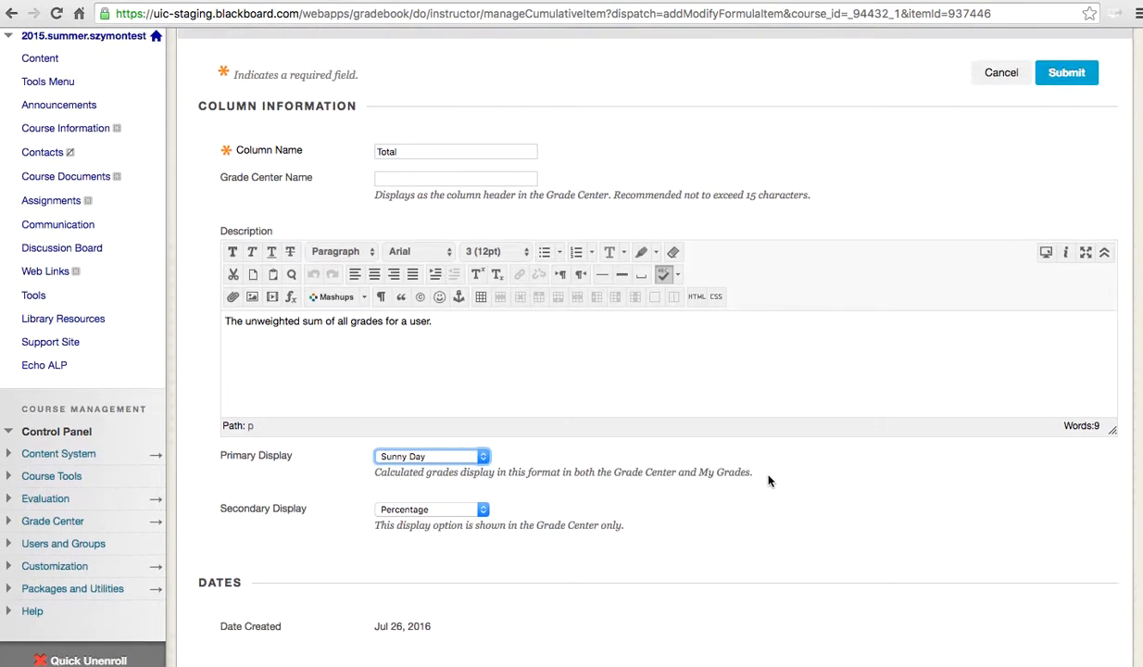
left_click(991, 74)
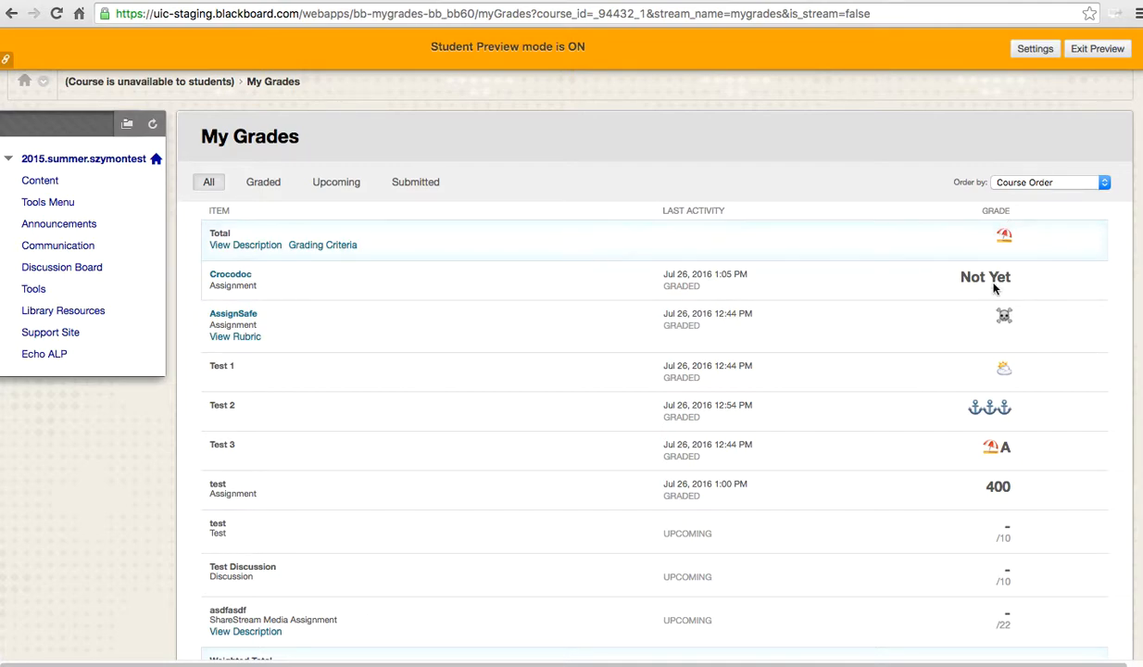
Switch to Firefox to compare how the symbols render on the student's My Grades page
mouse_move(553, 648)
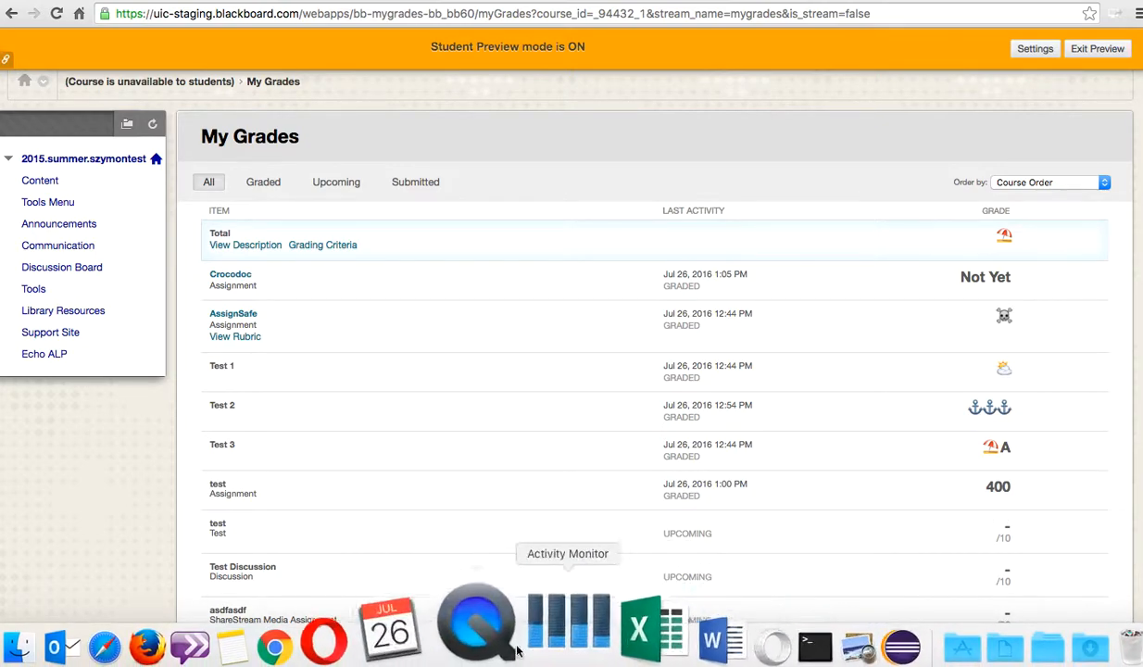
left_click(234, 556)
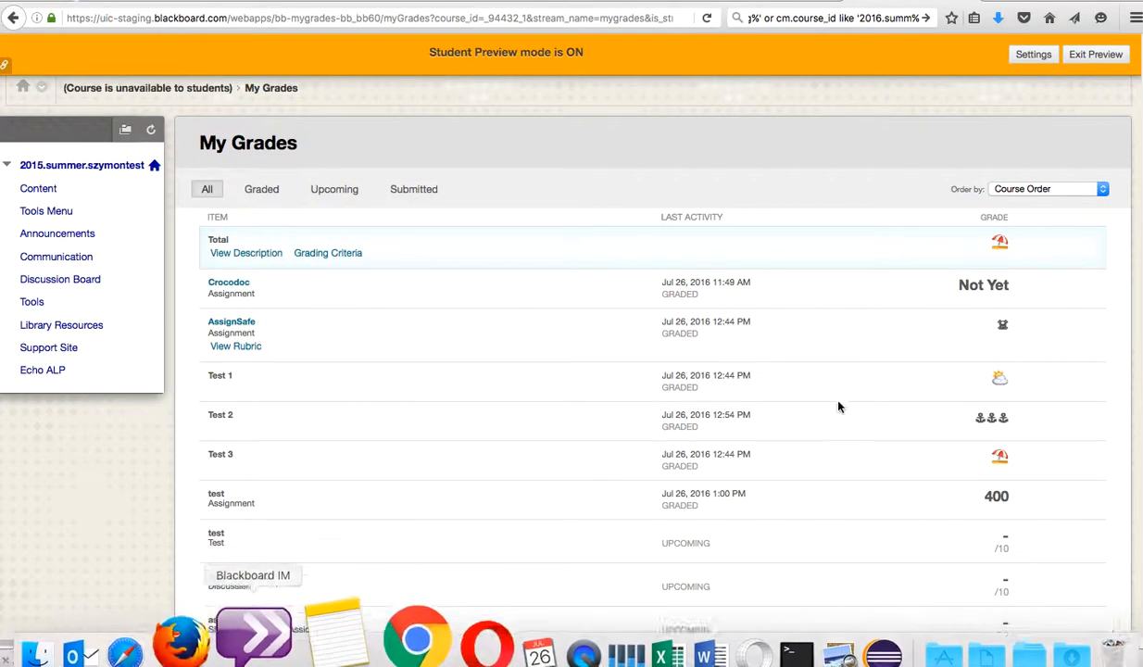